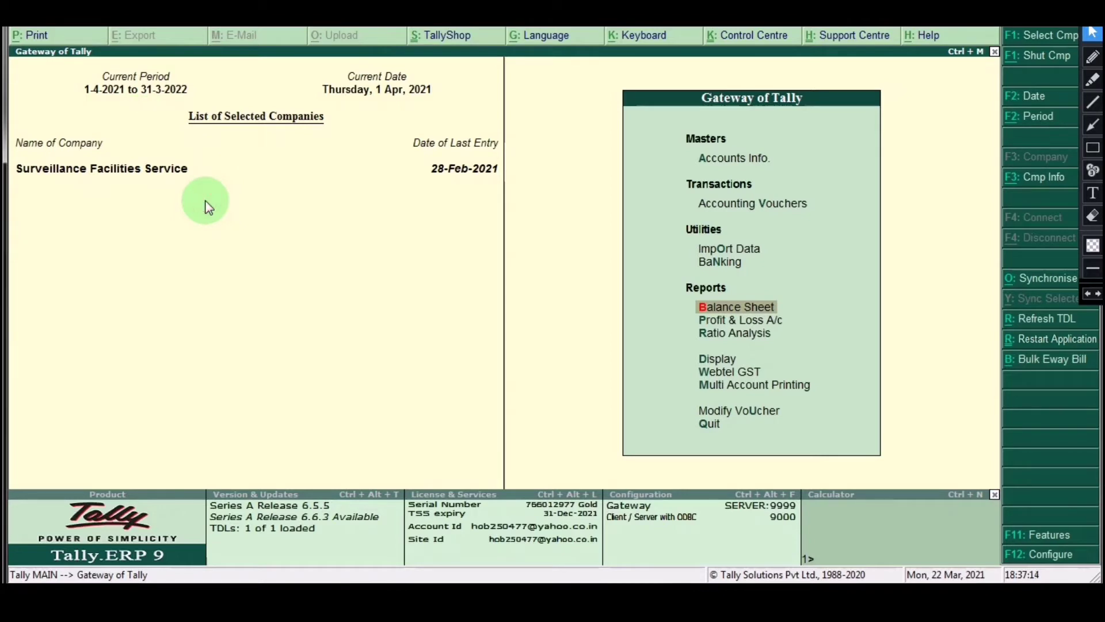
# Step: Bring up the Company Info options and go to Split Company Data
pyautogui.hotkey('alt', 'F3')
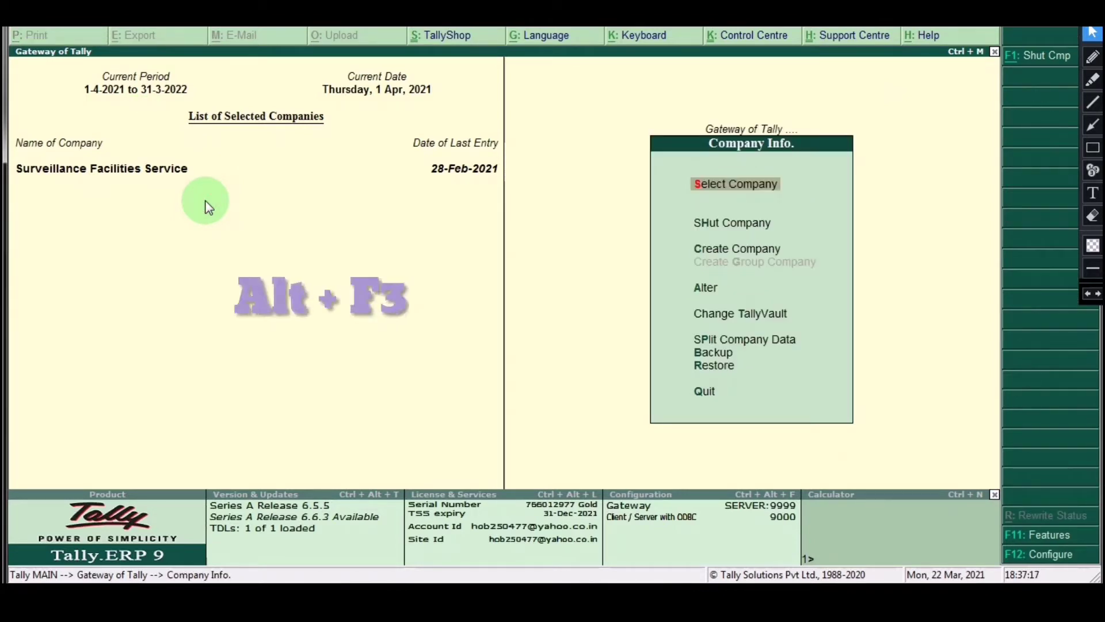
pyautogui.press('Down')
pyautogui.press('Down')
pyautogui.press('Down')
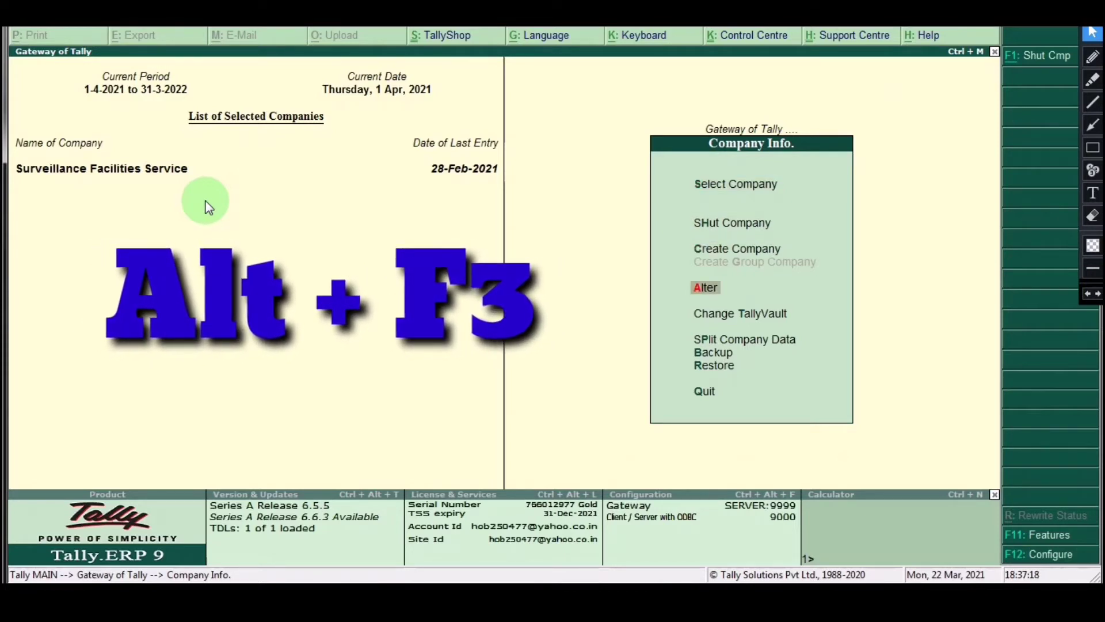
pyautogui.press('Down')
pyautogui.press('Down')
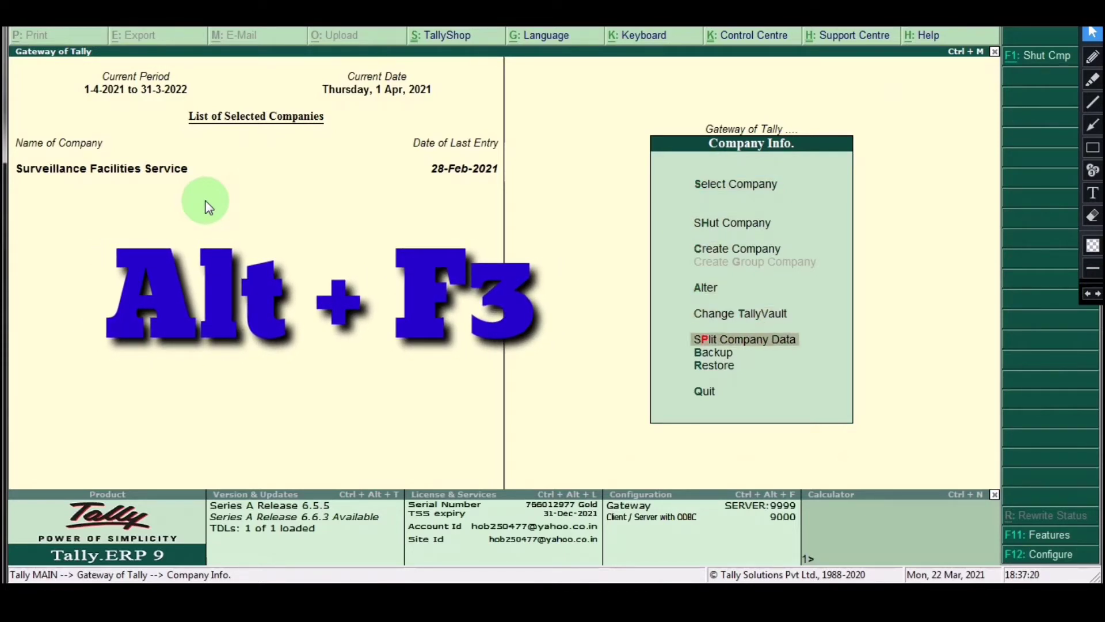
# Step: Outline the Split Company Data option with a red rectangle and erase the outline
pyautogui.click(1093, 147)
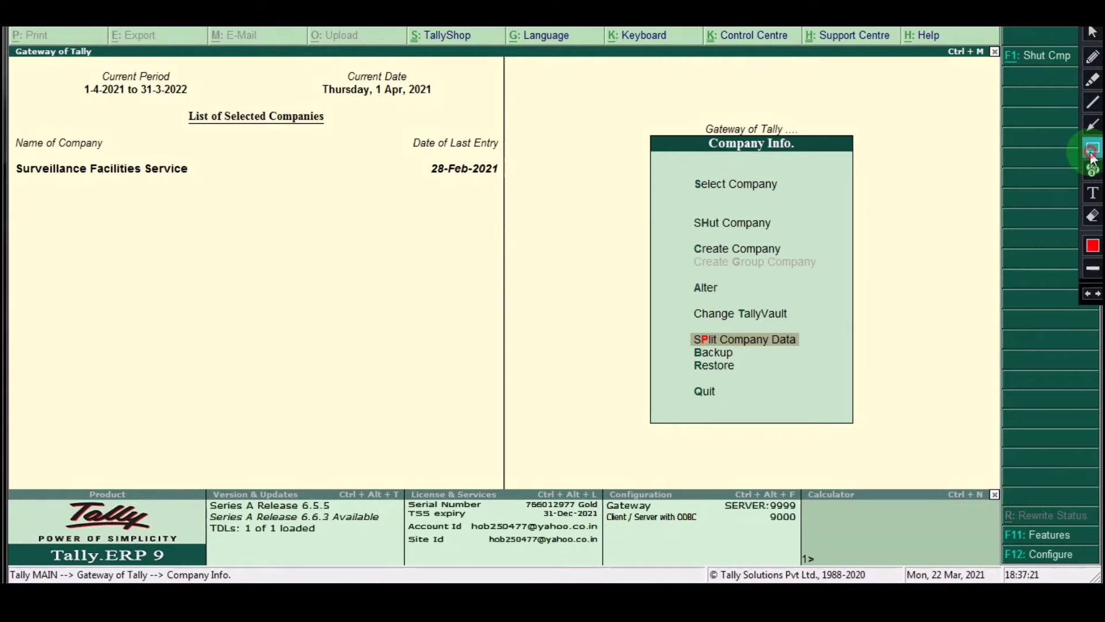
pyautogui.moveTo(665, 328); pyautogui.dragTo(823, 351)
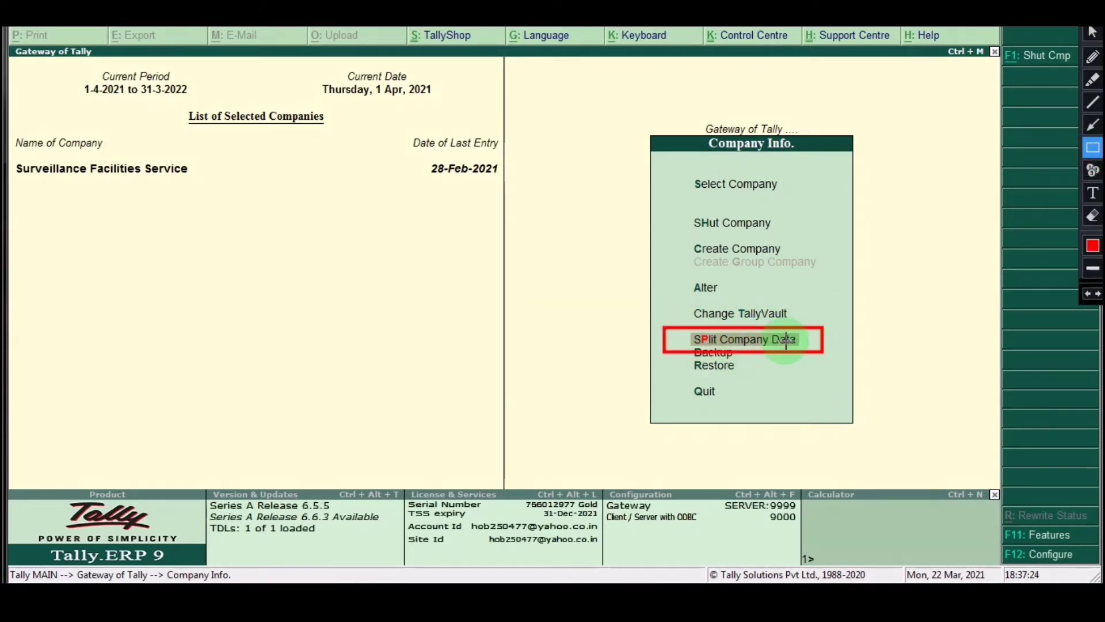
pyautogui.click(1093, 220)
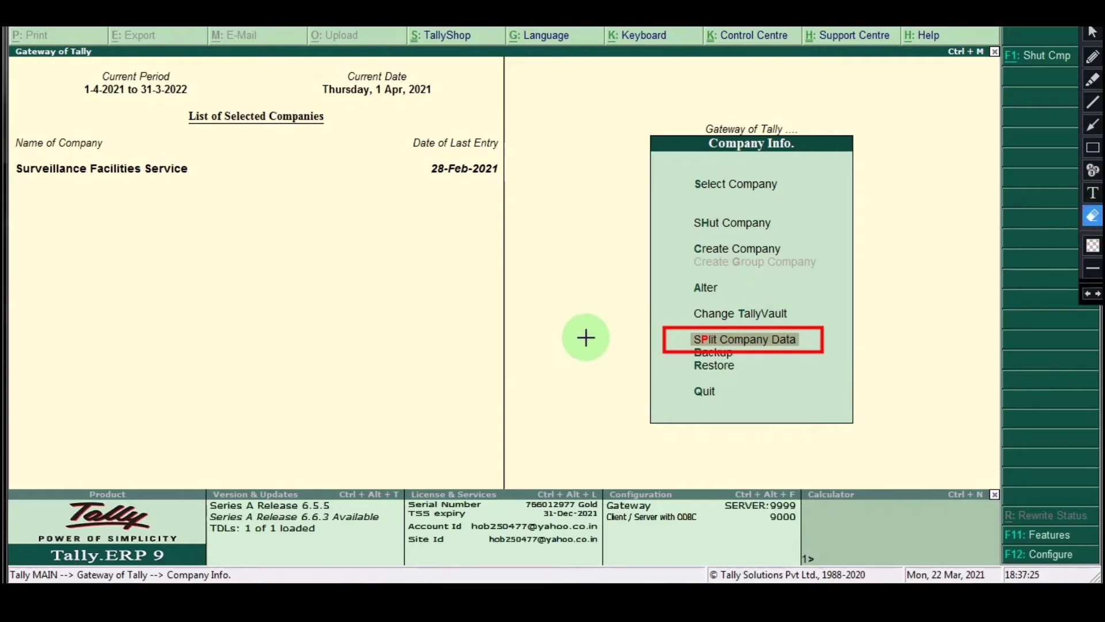
pyautogui.moveTo(612, 320)
pyautogui.mouseDown()
pyautogui.moveTo(875, 329)
pyautogui.moveTo(881, 368)
pyautogui.mouseUp()
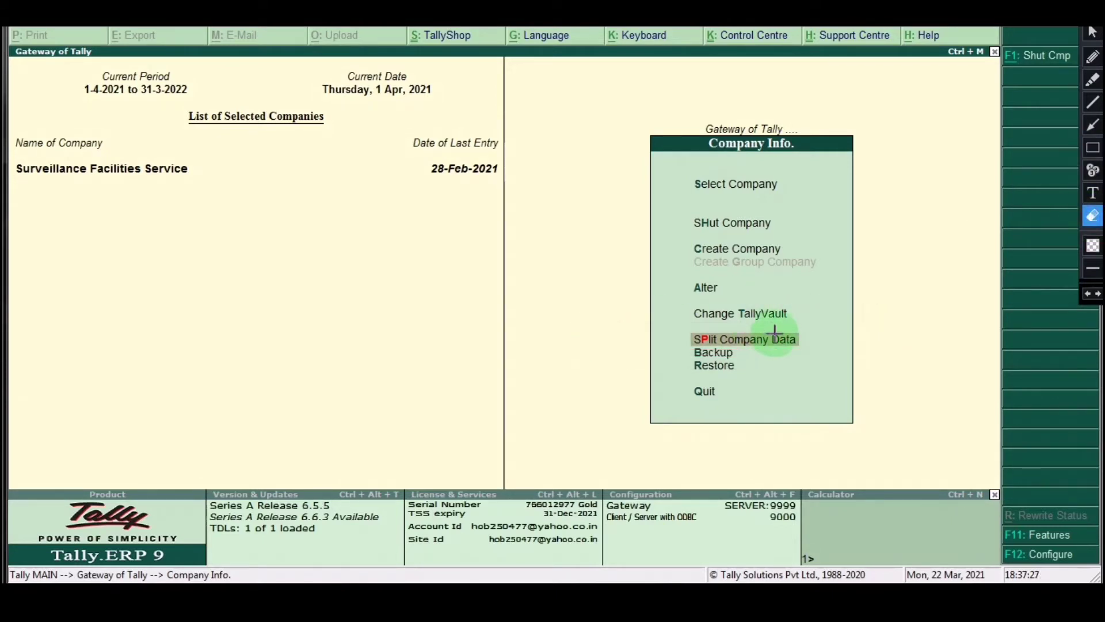
pyautogui.click(1093, 33)
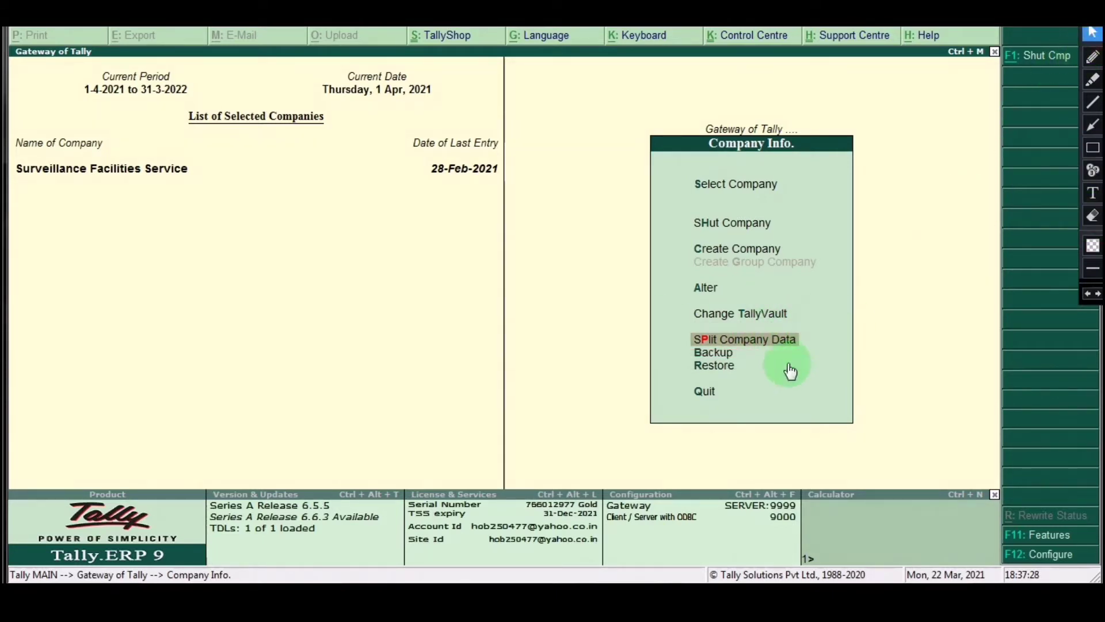
# Step: Open the Split Company Data options
pyautogui.click(758, 338)
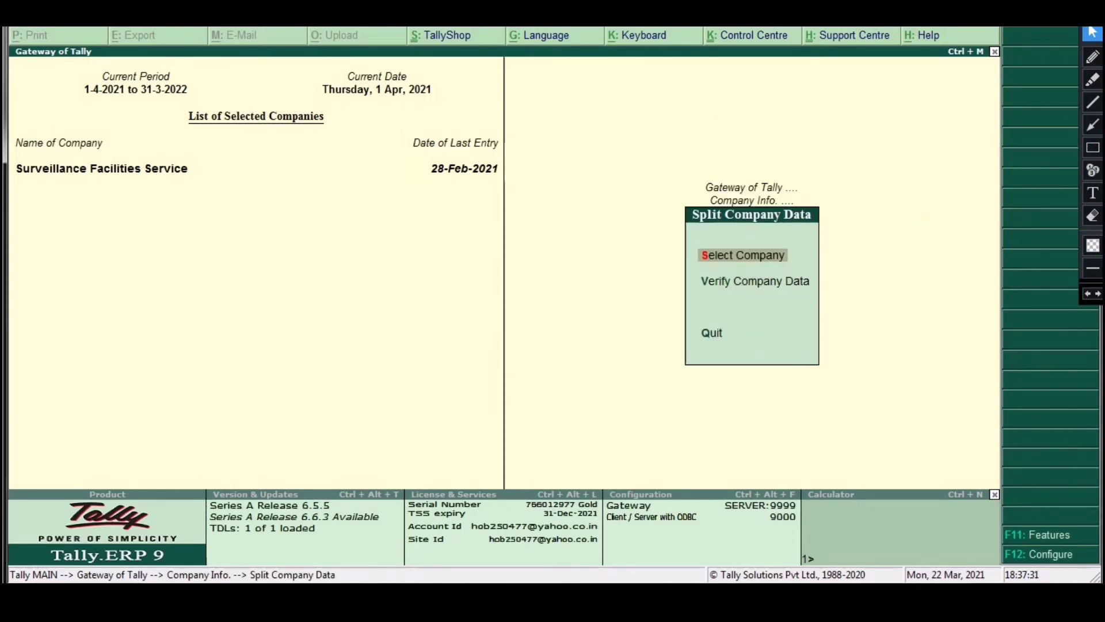
# Step: Outline the Select Company and Verify Company Data options with red rectangles and erase the outlines
pyautogui.click(1093, 148)
pyautogui.moveTo(661, 244)
pyautogui.mouseDown()
pyautogui.moveTo(827, 295)
pyautogui.moveTo(823, 304)
pyautogui.mouseUp()
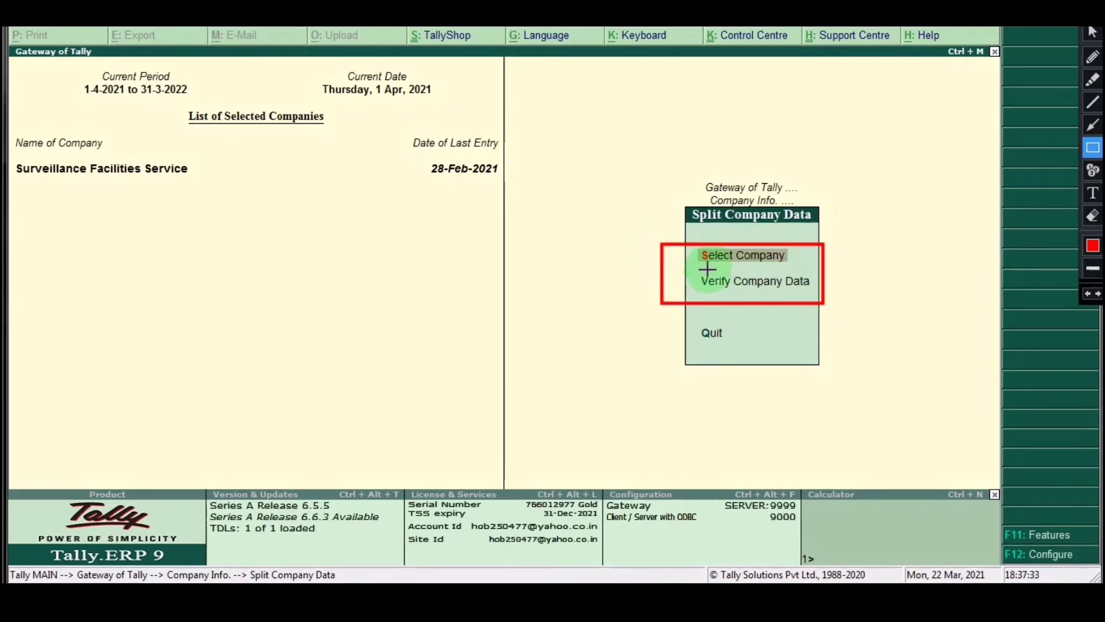
pyautogui.moveTo(681, 265)
pyautogui.mouseDown()
pyautogui.moveTo(834, 279)
pyautogui.moveTo(817, 298)
pyautogui.mouseUp()
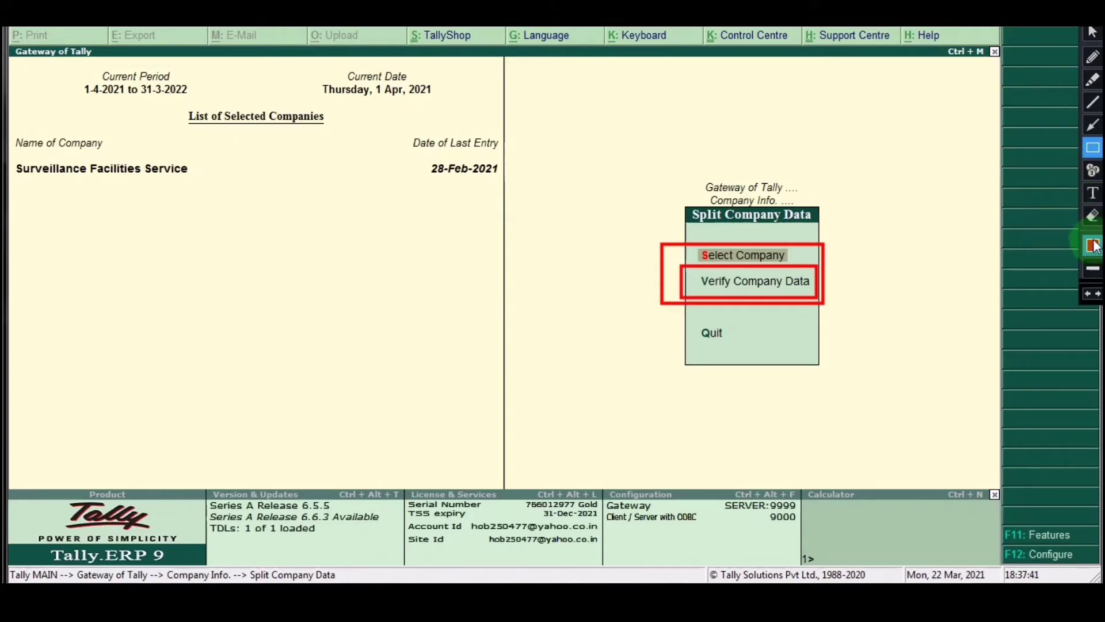
pyautogui.click(1092, 215)
pyautogui.moveTo(629, 210); pyautogui.dragTo(869, 339)
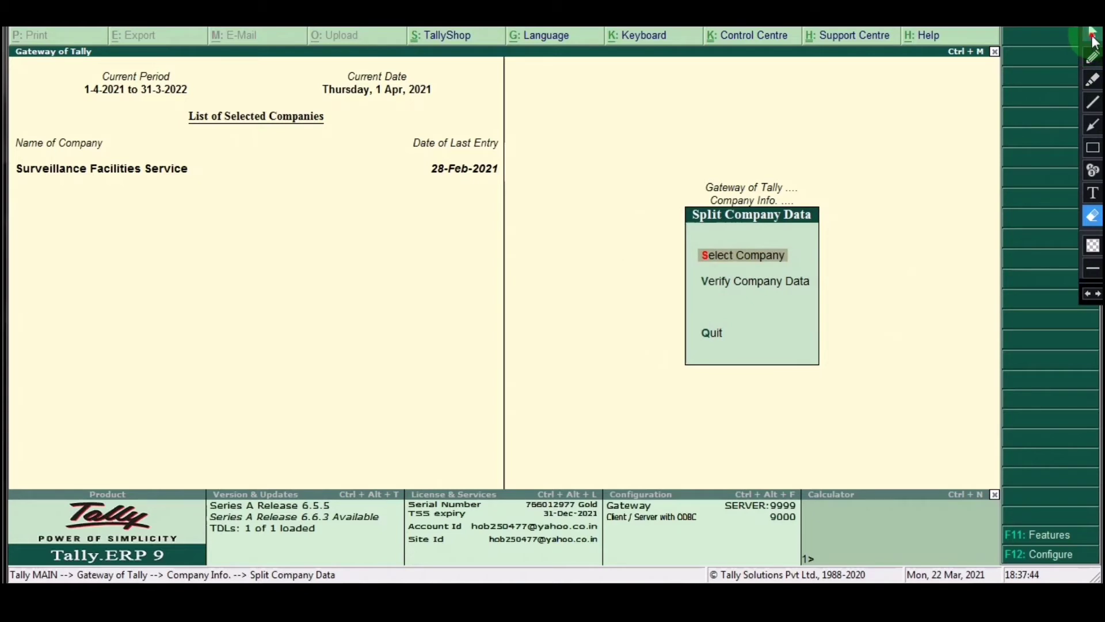
pyautogui.click(1092, 32)
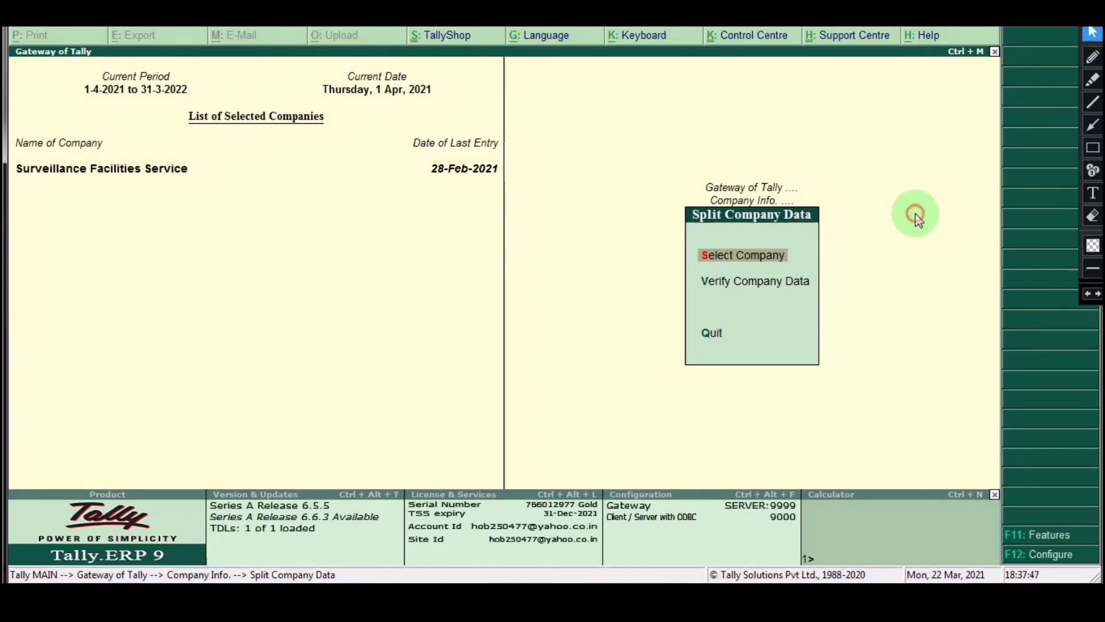
# Step: Run Verify Company Data on Surveillance Facilities Service to check for possible split errors
pyautogui.press('Down')
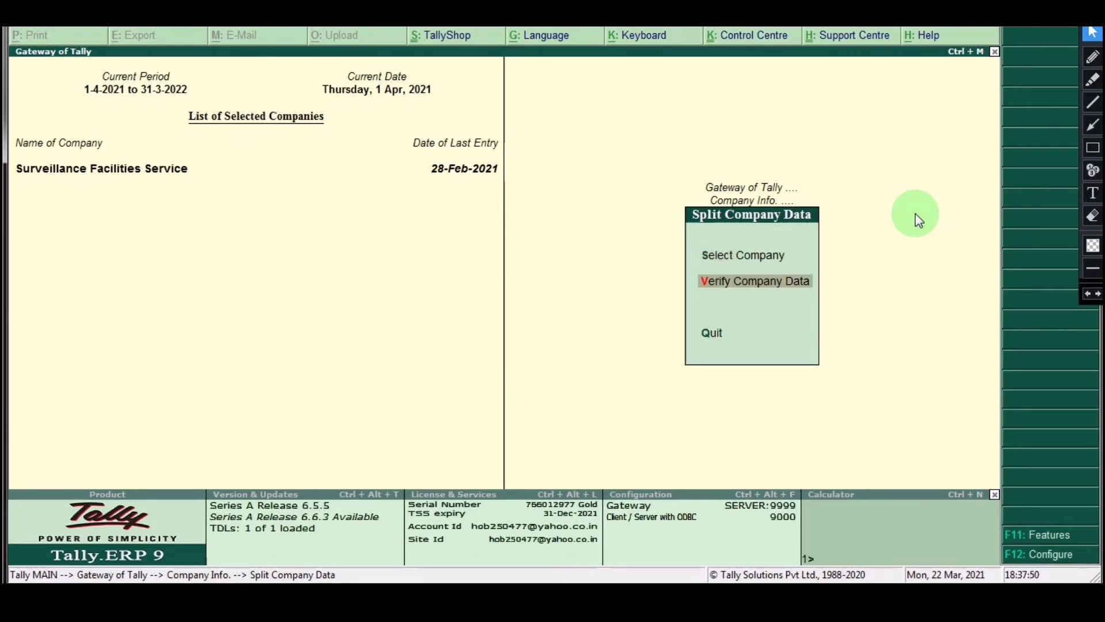
pyautogui.press('Return')
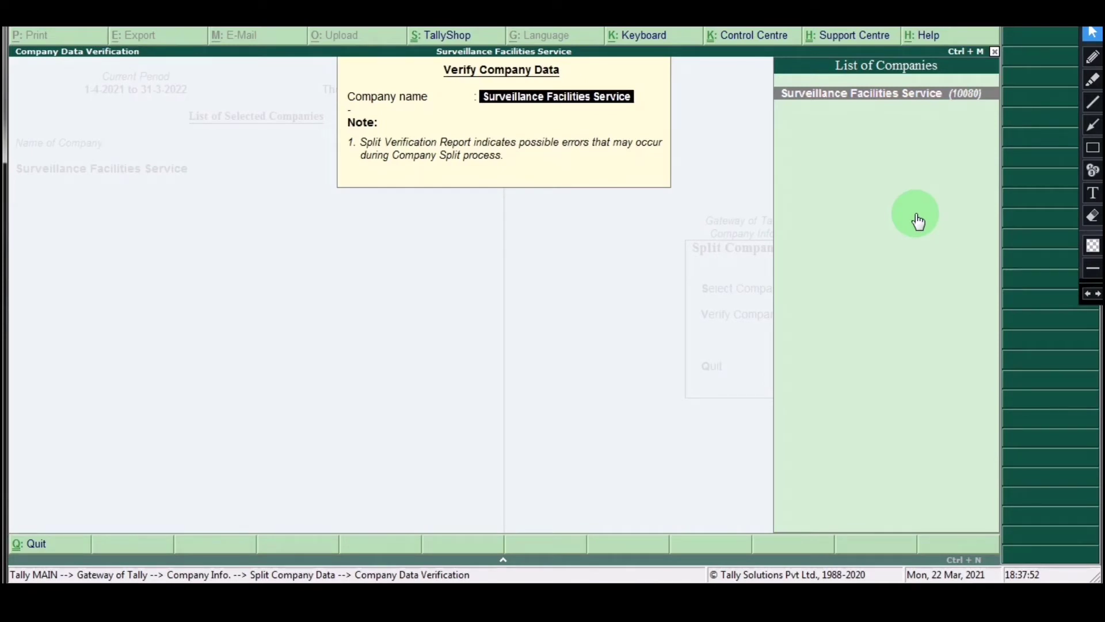
pyautogui.press('Return')
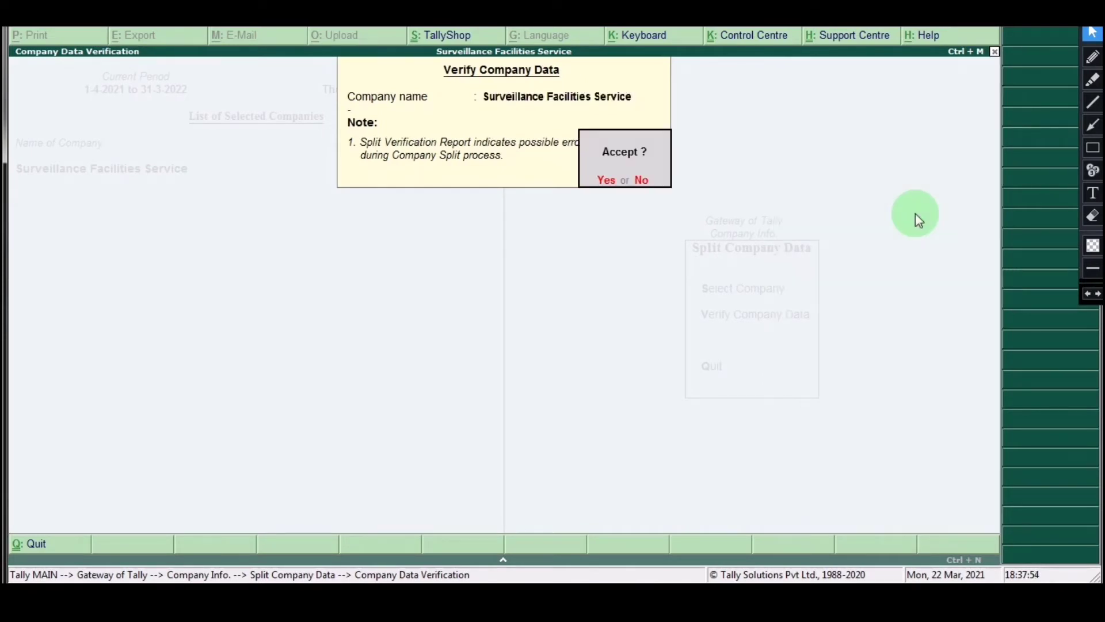
pyautogui.press('Return')
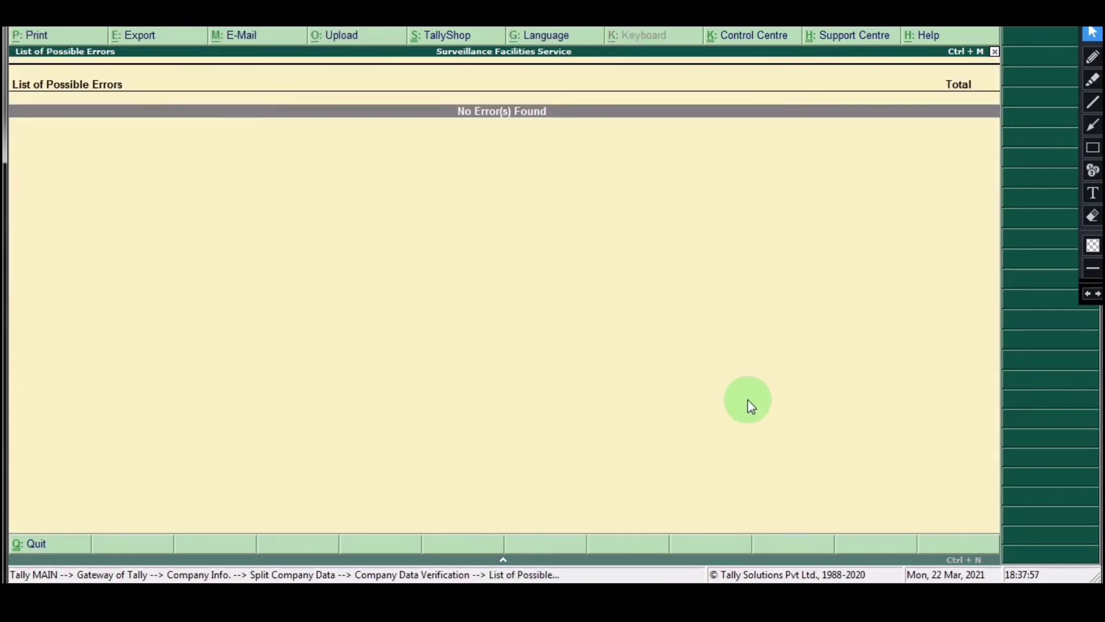
# Step: Outline the result line of the List of Possible Errors report in red and erase the outline
pyautogui.click(1094, 149)
pyautogui.moveTo(412, 94)
pyautogui.mouseDown()
pyautogui.moveTo(495, 94)
pyautogui.moveTo(573, 132)
pyautogui.mouseUp()
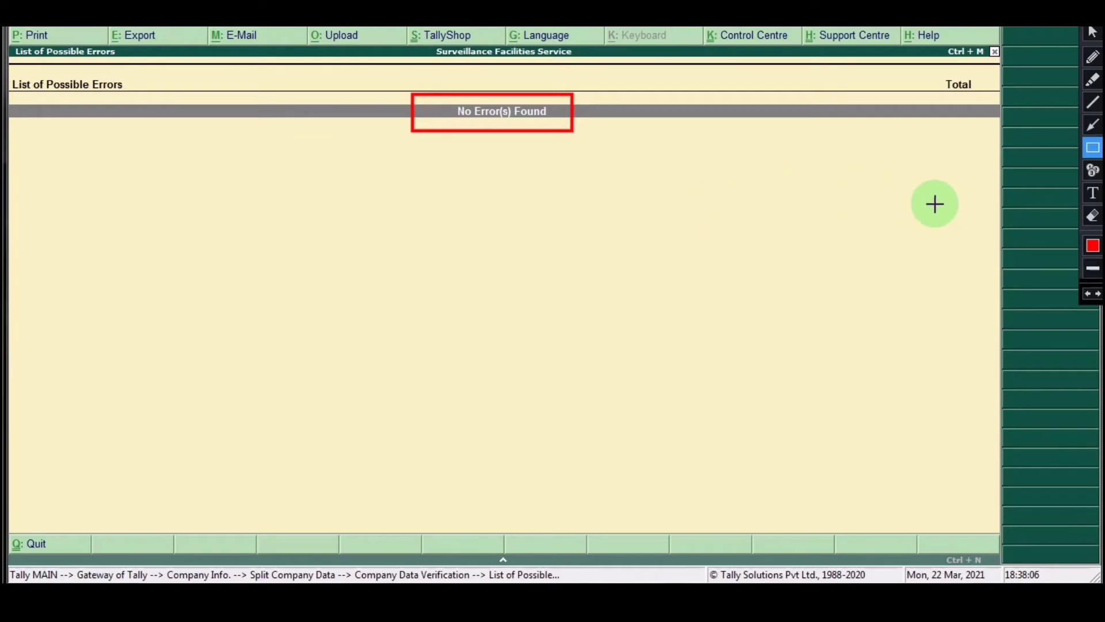
pyautogui.click(1094, 217)
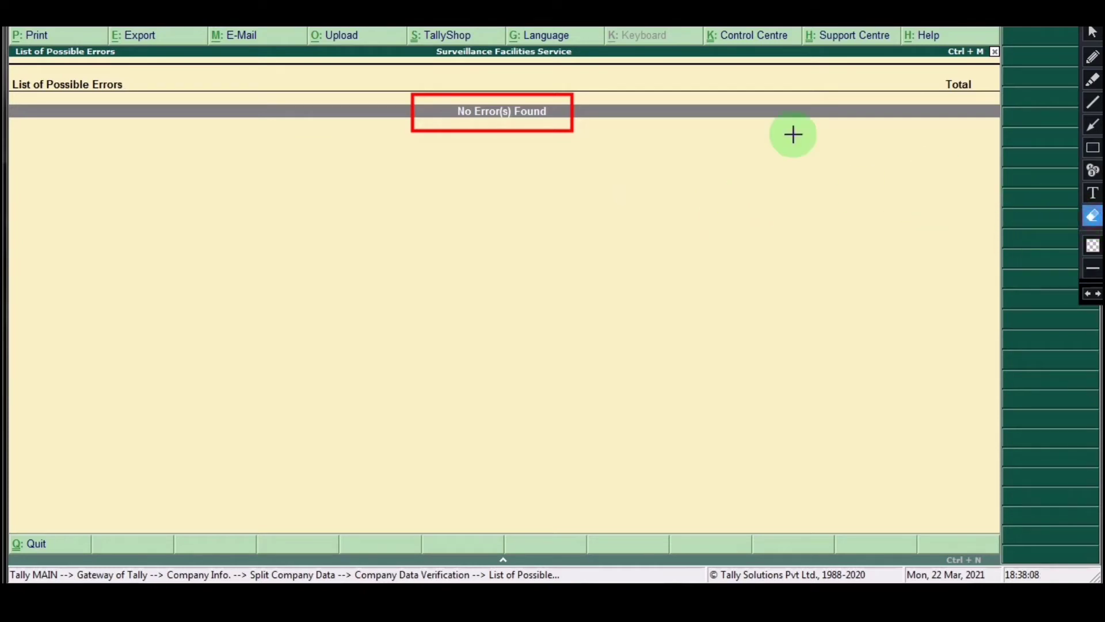
pyautogui.moveTo(328, 69)
pyautogui.mouseDown()
pyautogui.moveTo(639, 94)
pyautogui.moveTo(630, 190)
pyautogui.mouseUp()
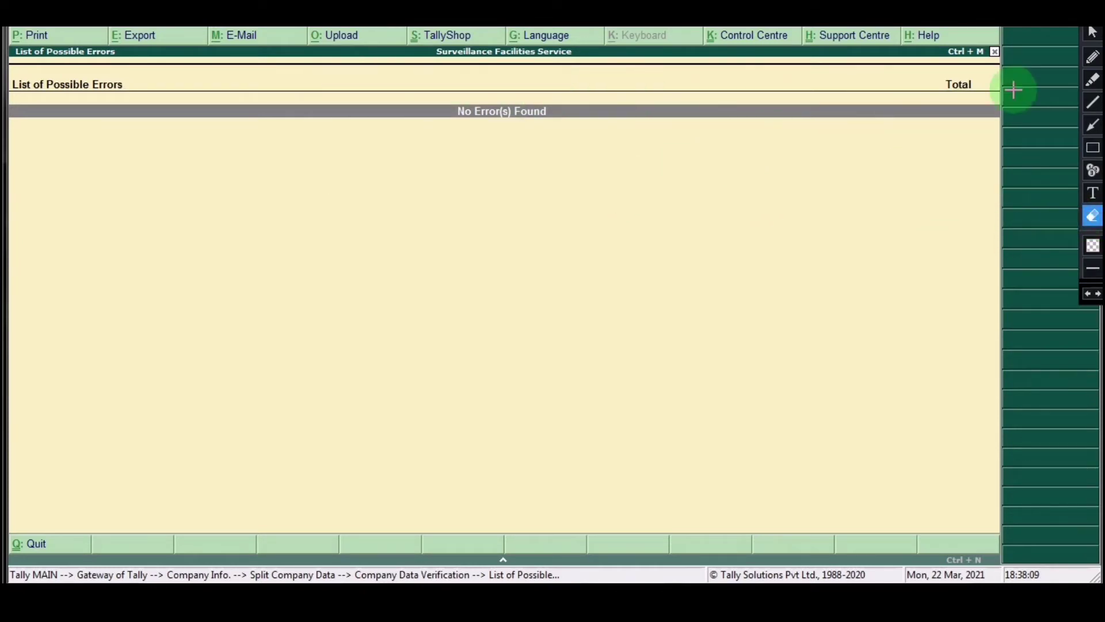
pyautogui.click(1092, 33)
pyautogui.click(796, 227)
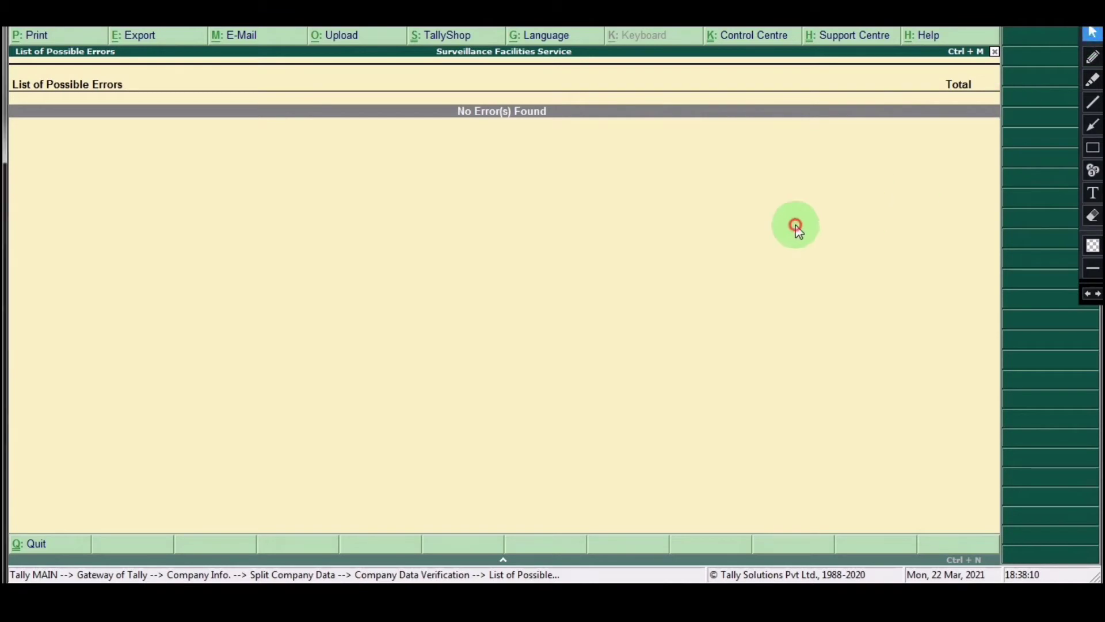
# Step: Close the error report and select Surveillance Facilities Service as the company to split
pyautogui.press('Escape')
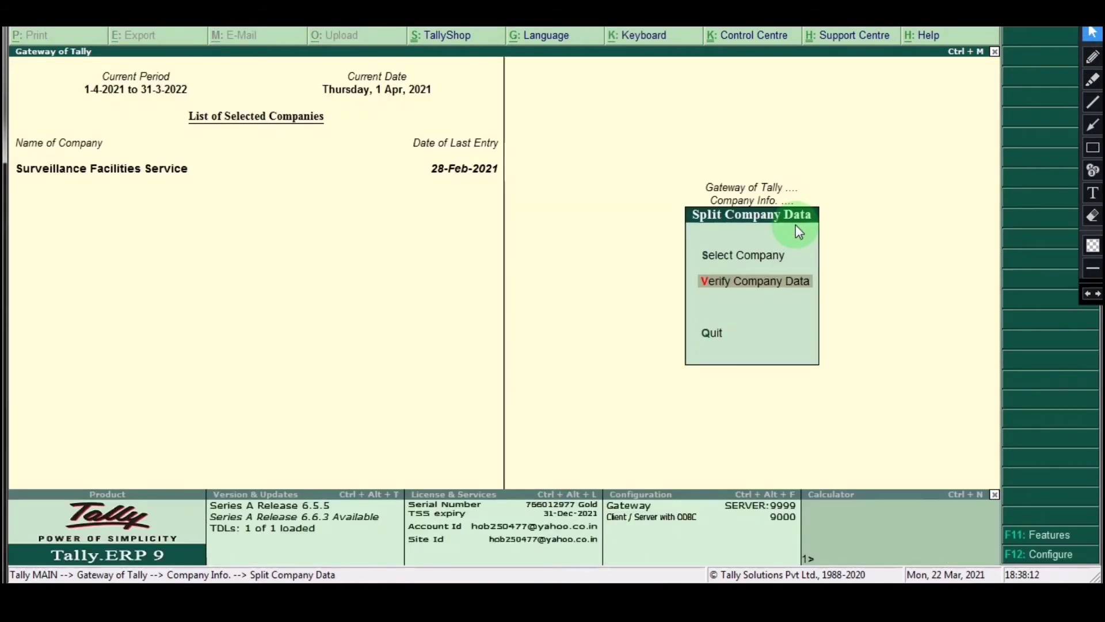
pyautogui.press('Up')
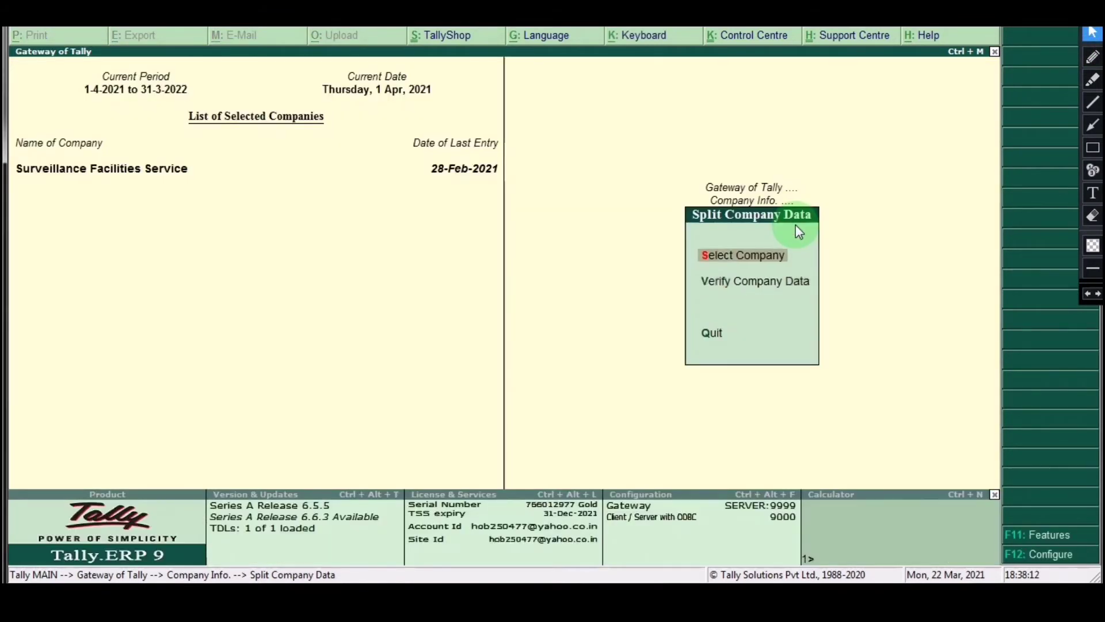
pyautogui.click(761, 260)
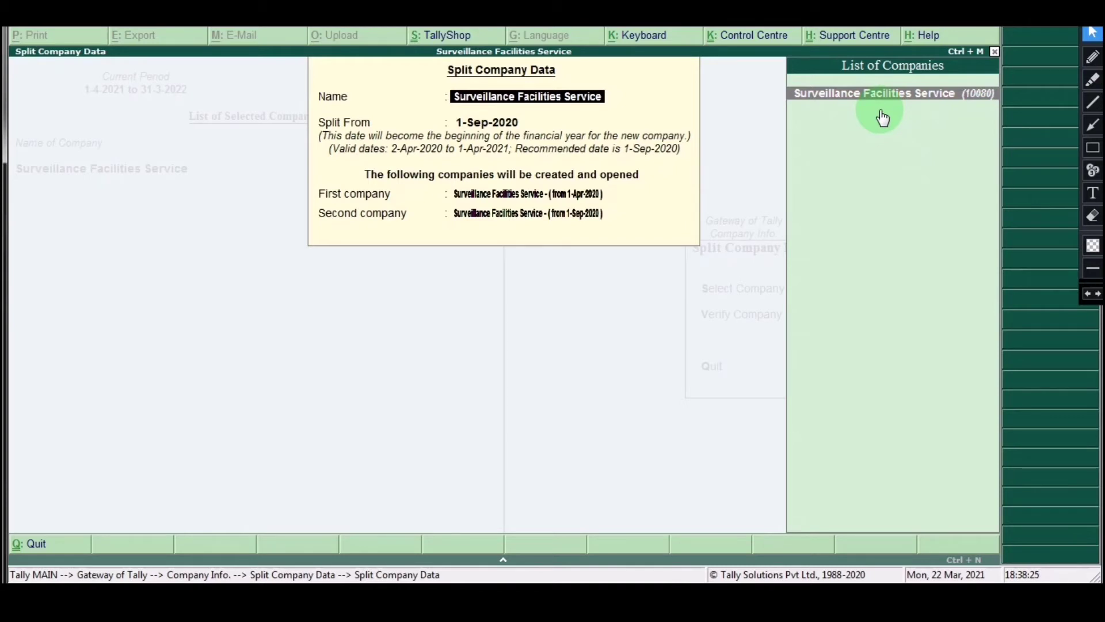
pyautogui.press('Return')
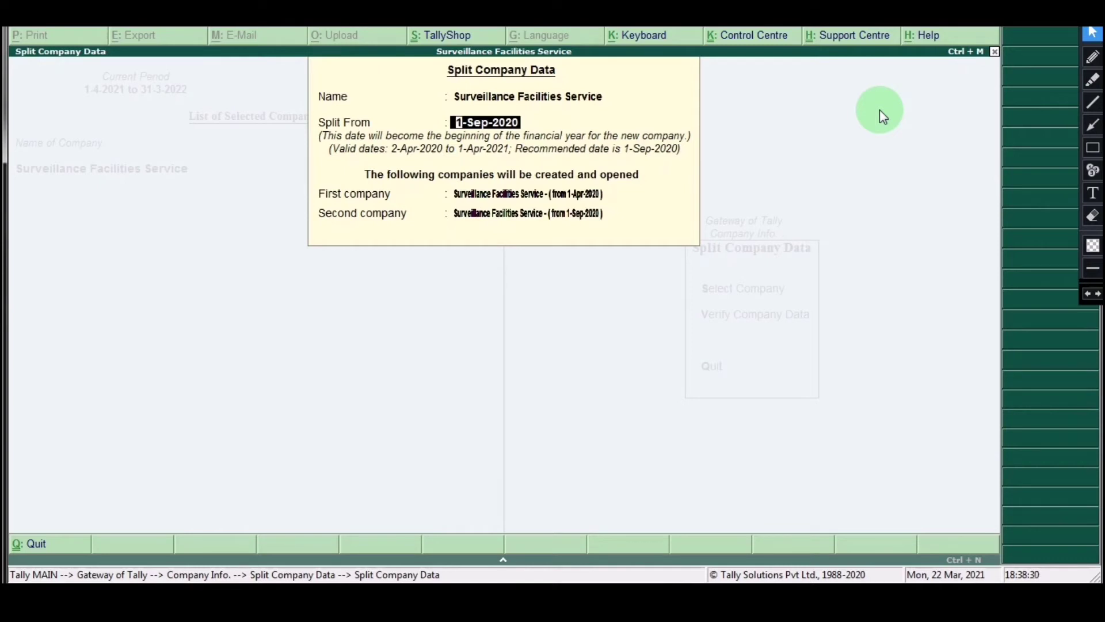
# Step: Set the Split From date to 1-Apr-2021 and run the company split
pyautogui.write('01')
pyautogui.press('BackSpace')
pyautogui.write('1/04/2021')
pyautogui.press('Return')
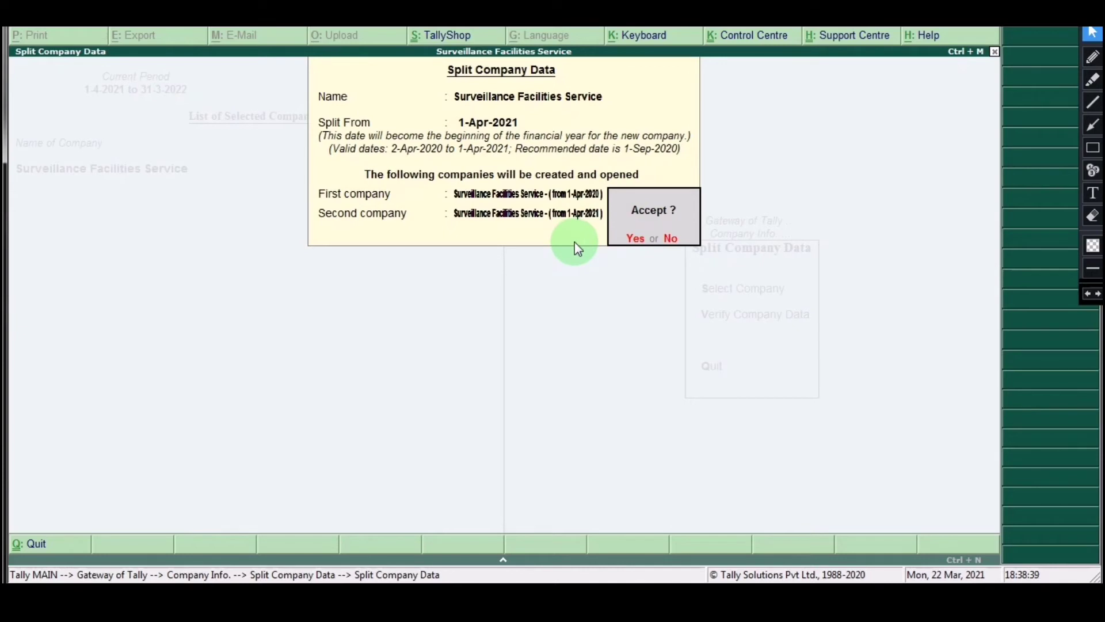
pyautogui.click(635, 241)
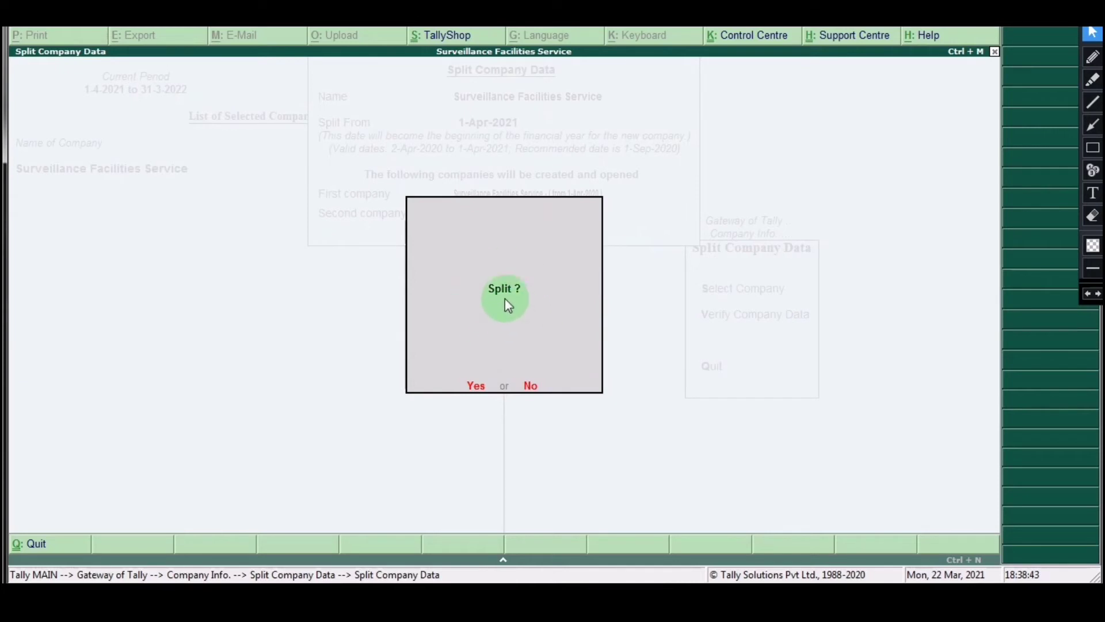
pyautogui.click(474, 387)
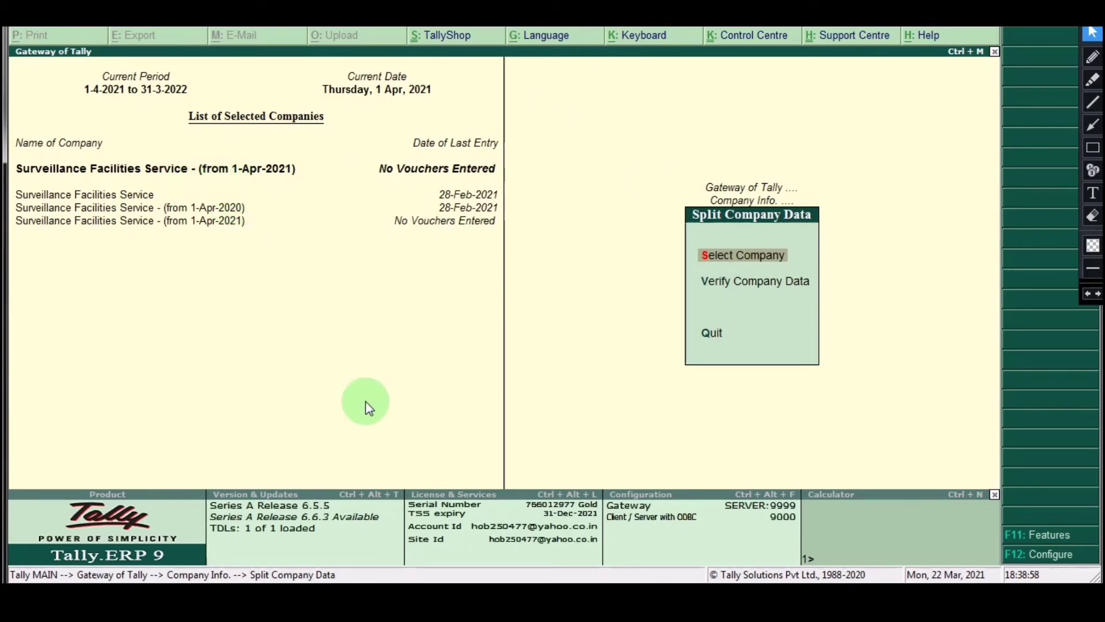
# Step: Leave the split and company options and return to the Gateway of Tally
pyautogui.press('Escape')
pyautogui.press('Escape')
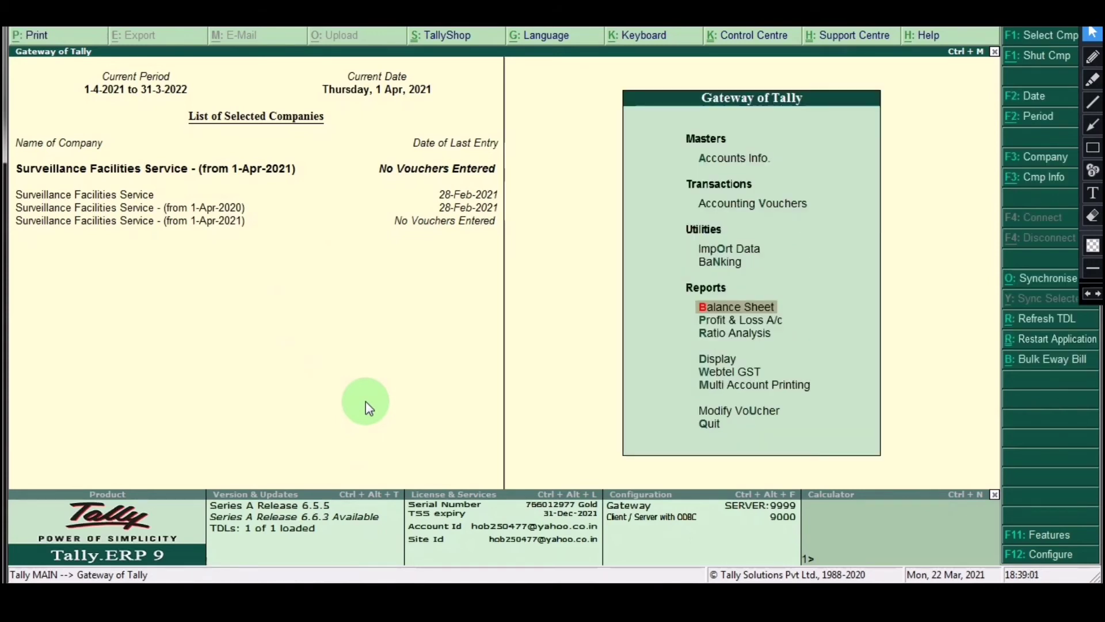
pyautogui.press('Escape')
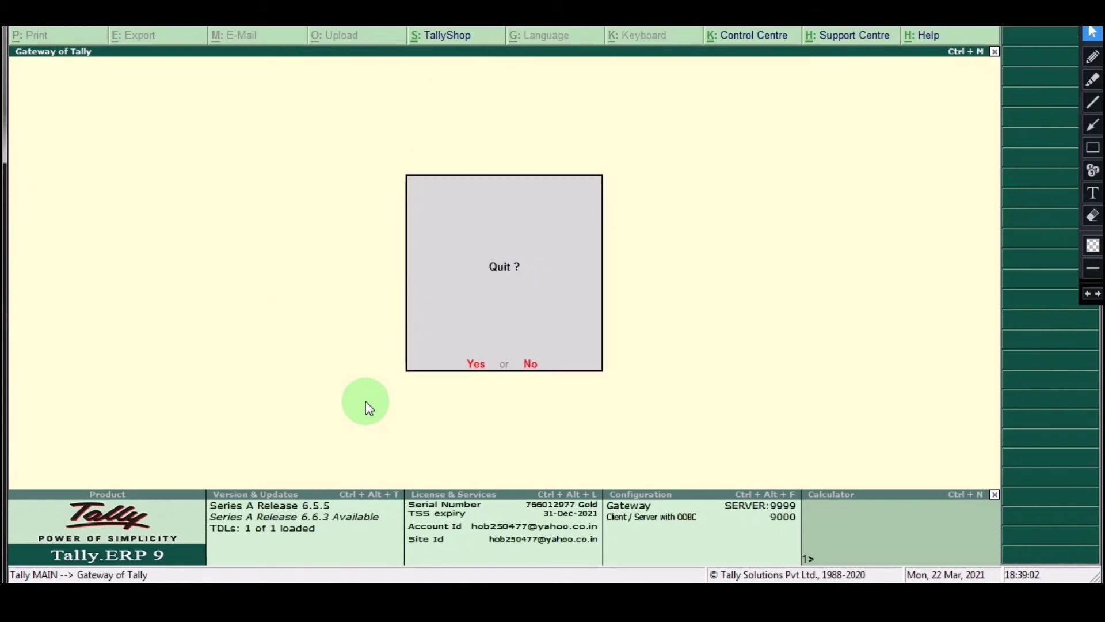
pyautogui.press('Escape')
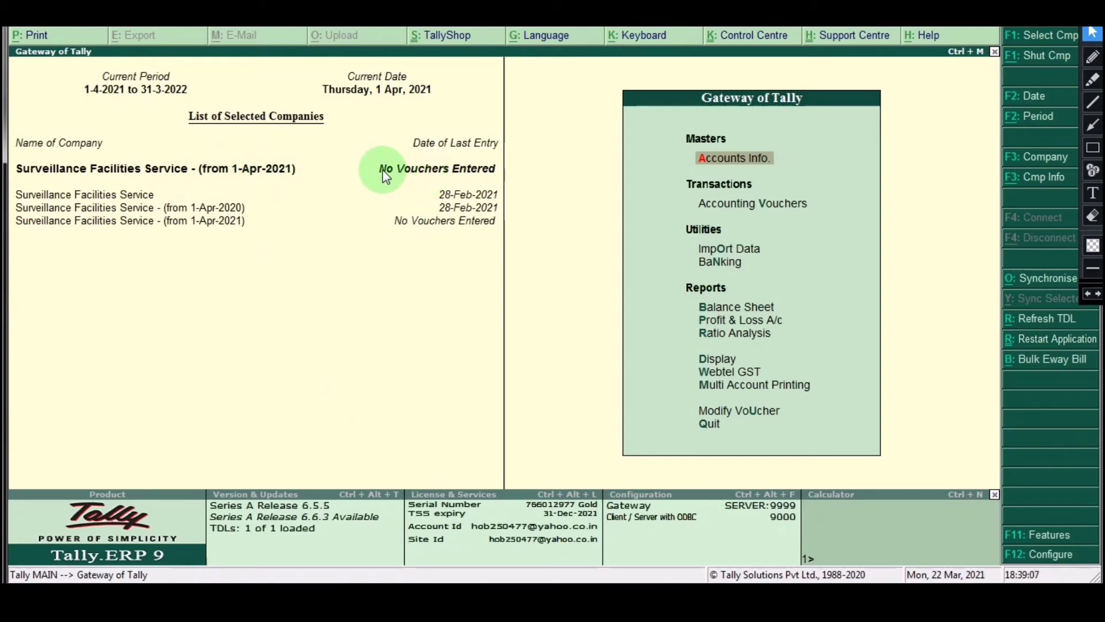
# Step: Outline the active company's 1-Apr-2021 start date and its last-entry status in red, and erase both outlines
pyautogui.click(1093, 149)
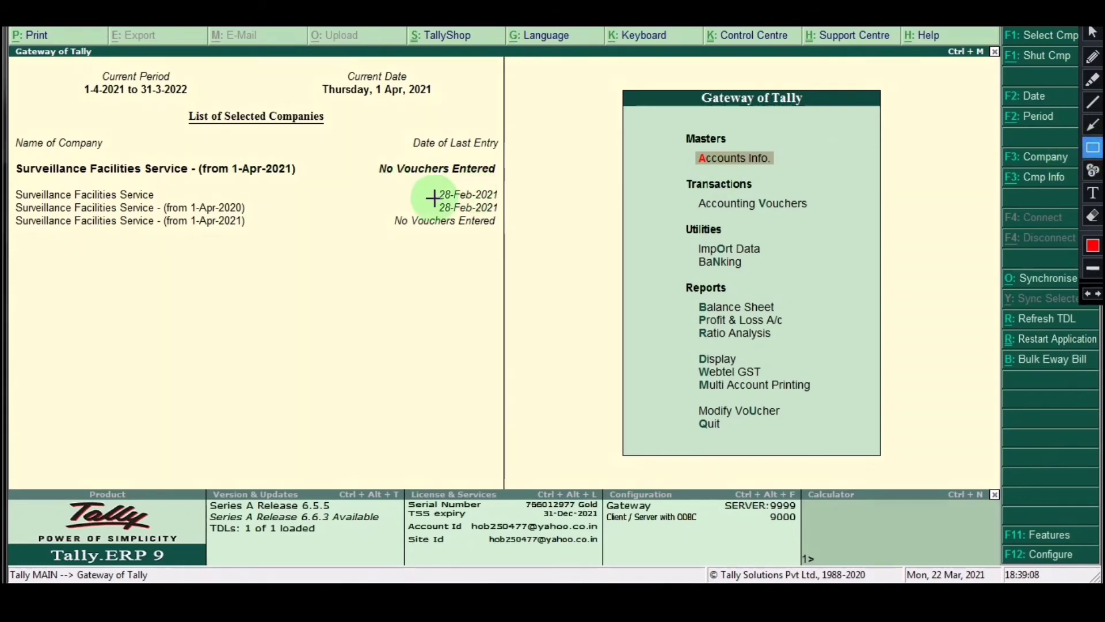
pyautogui.moveTo(375, 148)
pyautogui.mouseDown()
pyautogui.moveTo(538, 178)
pyautogui.moveTo(517, 190)
pyautogui.mouseUp()
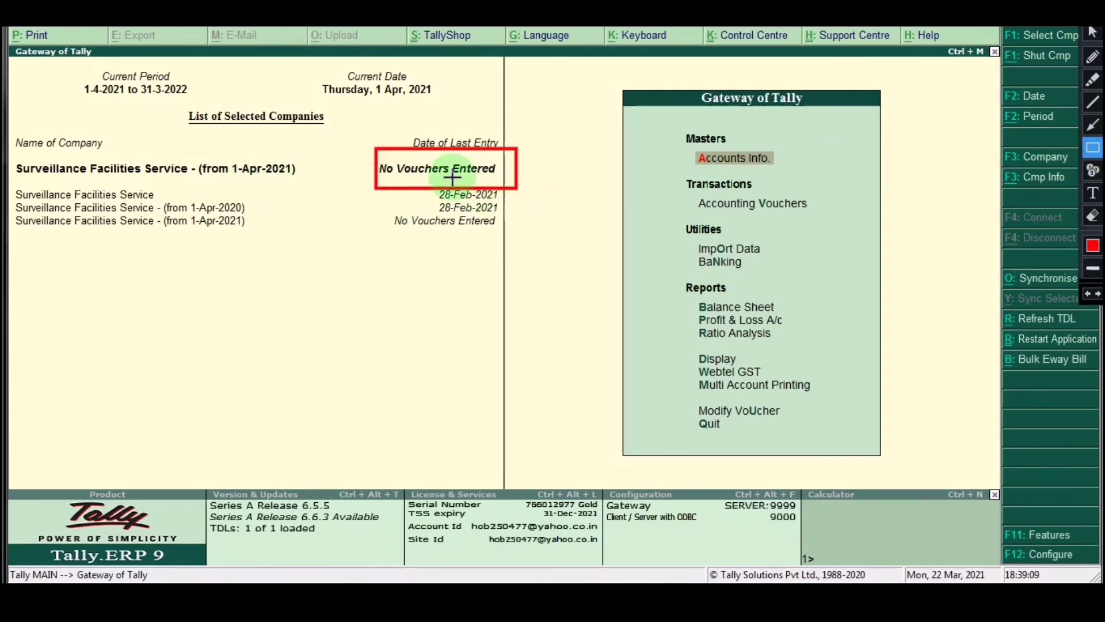
pyautogui.moveTo(177, 160)
pyautogui.mouseDown()
pyautogui.moveTo(329, 154)
pyautogui.moveTo(330, 190)
pyautogui.mouseUp()
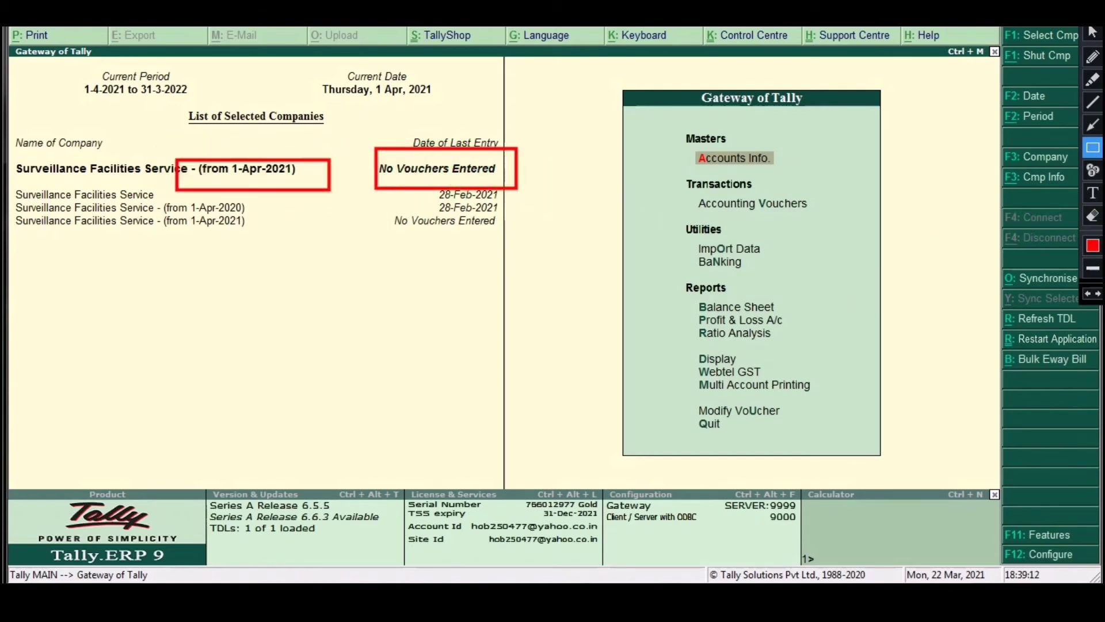
pyautogui.click(1092, 220)
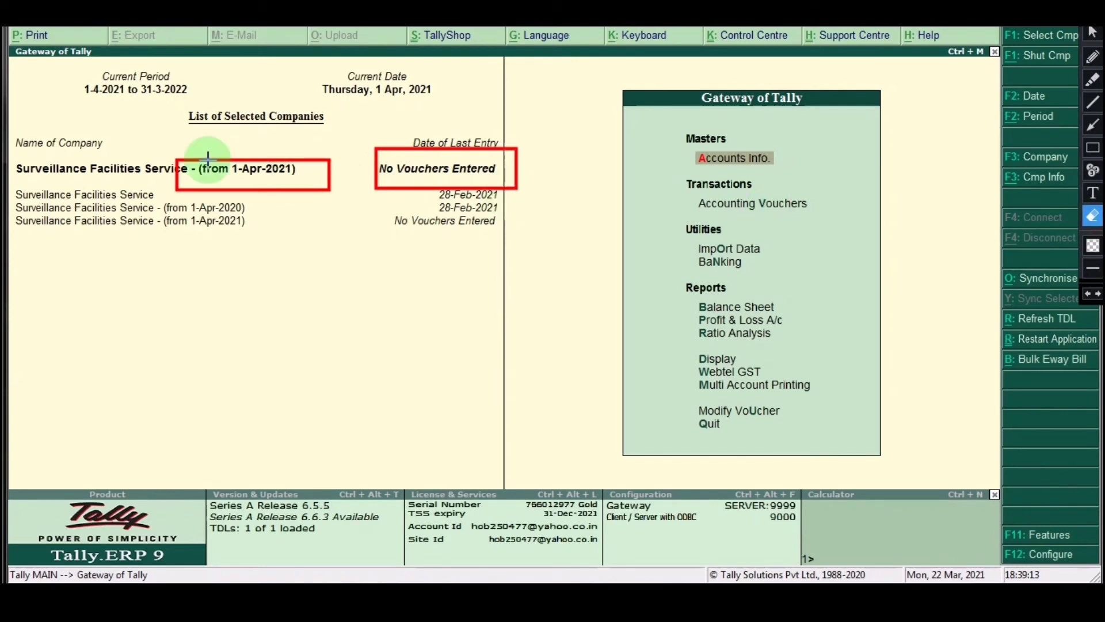
pyautogui.moveTo(95, 147)
pyautogui.mouseDown()
pyautogui.moveTo(568, 143)
pyautogui.moveTo(556, 204)
pyautogui.mouseUp()
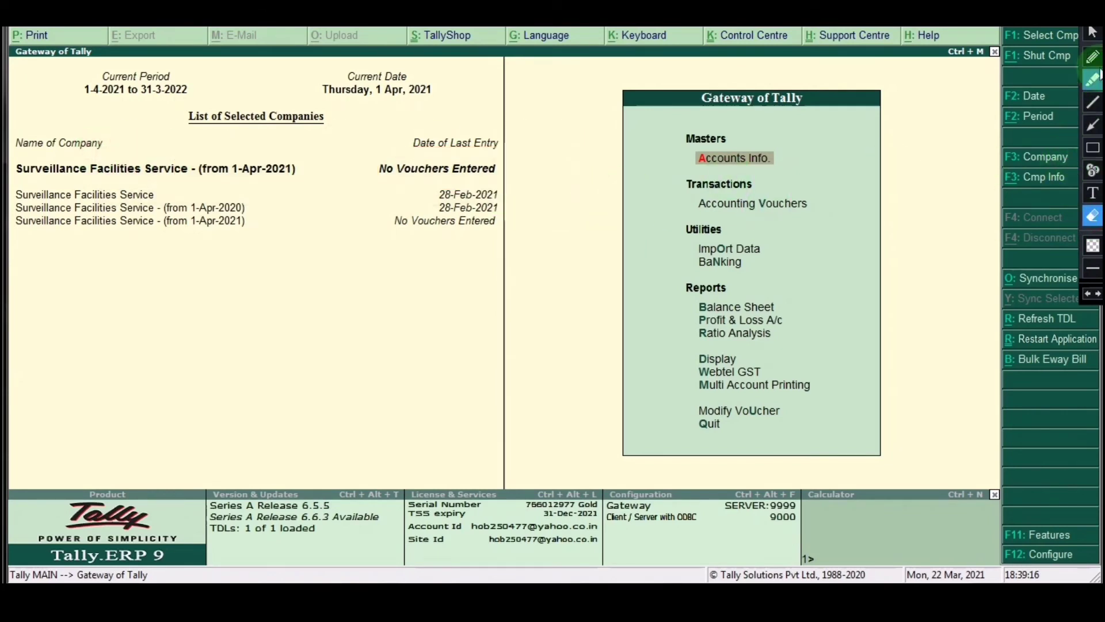
pyautogui.click(1093, 33)
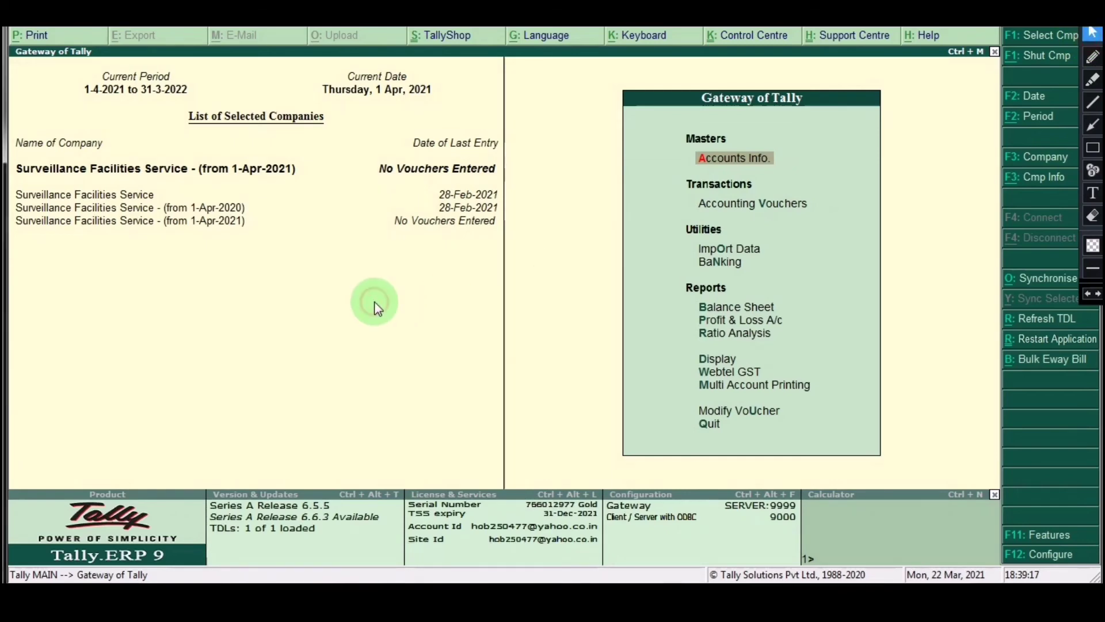
# Step: Drill down from the Balance Sheet through Current Assets and Sundry Debtors to the monthly summary of the Abc Appare ledger
pyautogui.press('b')
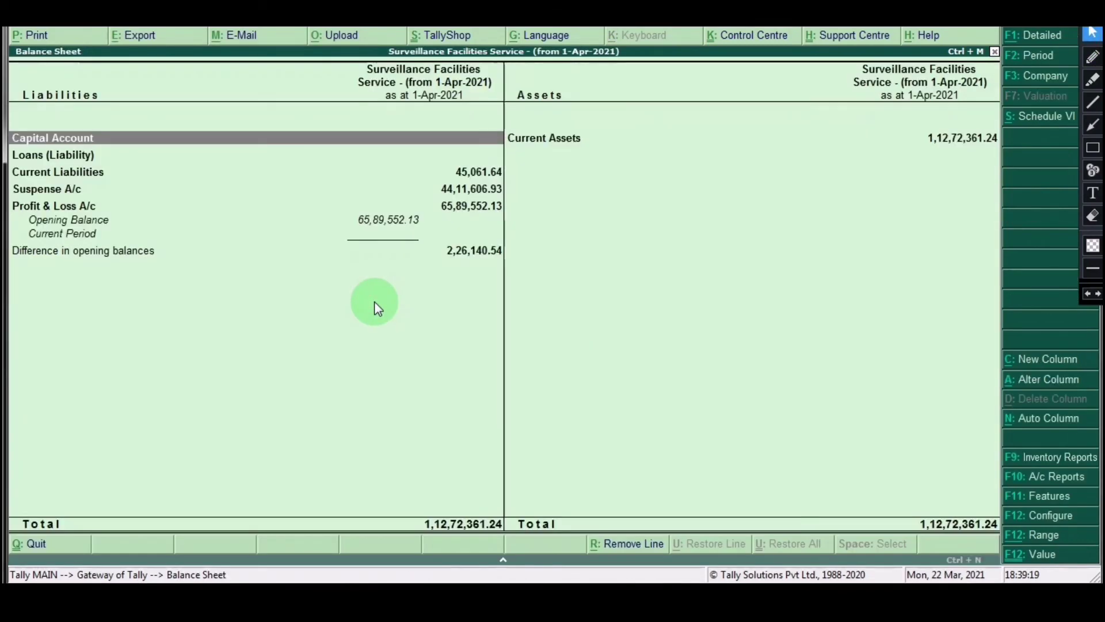
pyautogui.press('Right')
pyautogui.press('Return')
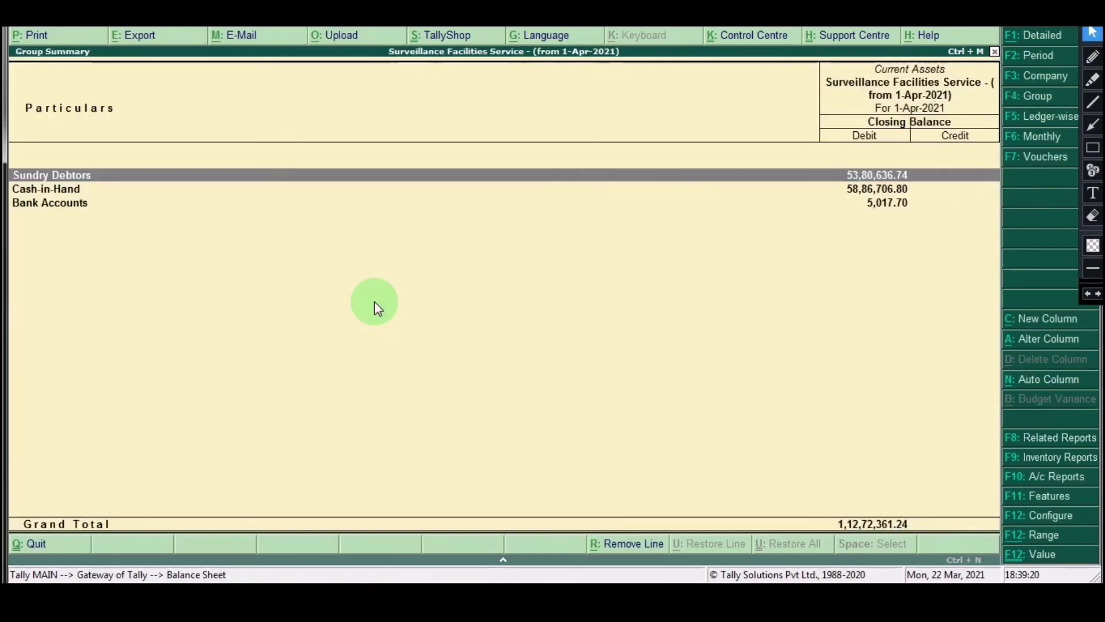
pyautogui.press('Return')
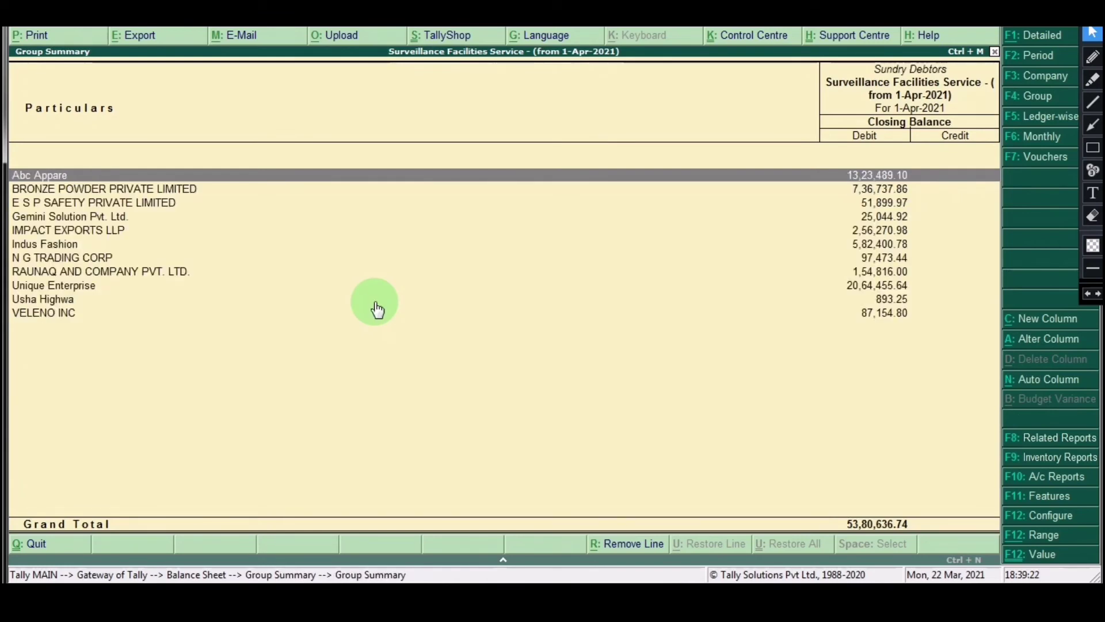
pyautogui.press('Return')
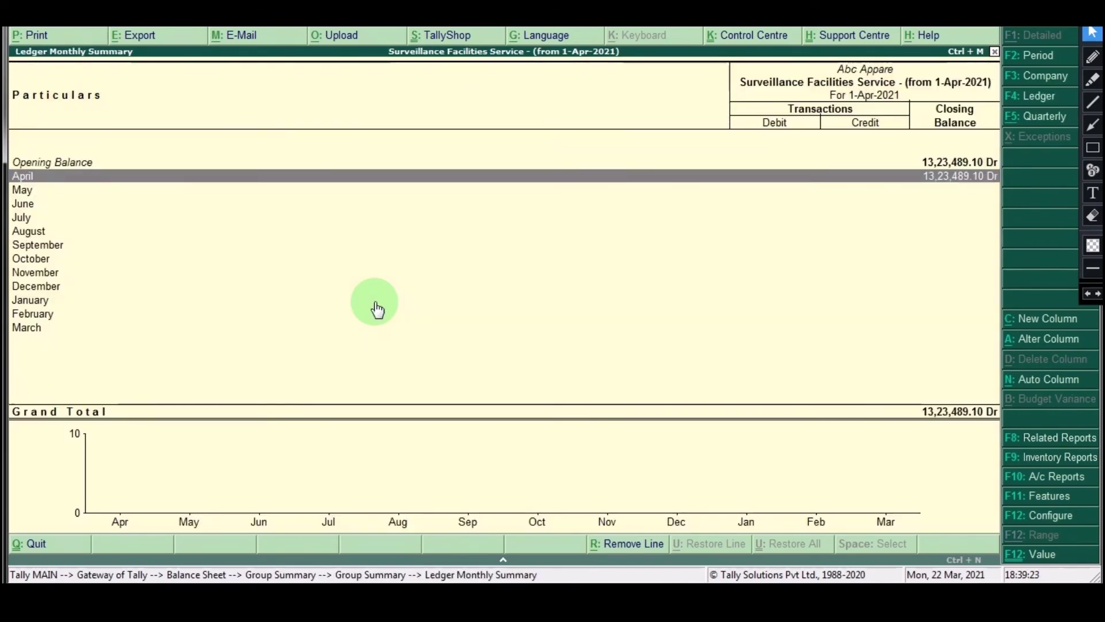
# Step: Look through the April to March rows of the Abc Appare monthly summary and open the April ledger vouchers
pyautogui.press('Down')
pyautogui.press('Down')
pyautogui.press('Down')
pyautogui.press('Down')
pyautogui.press('Down')
pyautogui.press('Down')
pyautogui.press('Down')
pyautogui.press('Down')
pyautogui.press('Down')
pyautogui.press('Down')
pyautogui.press('Down')
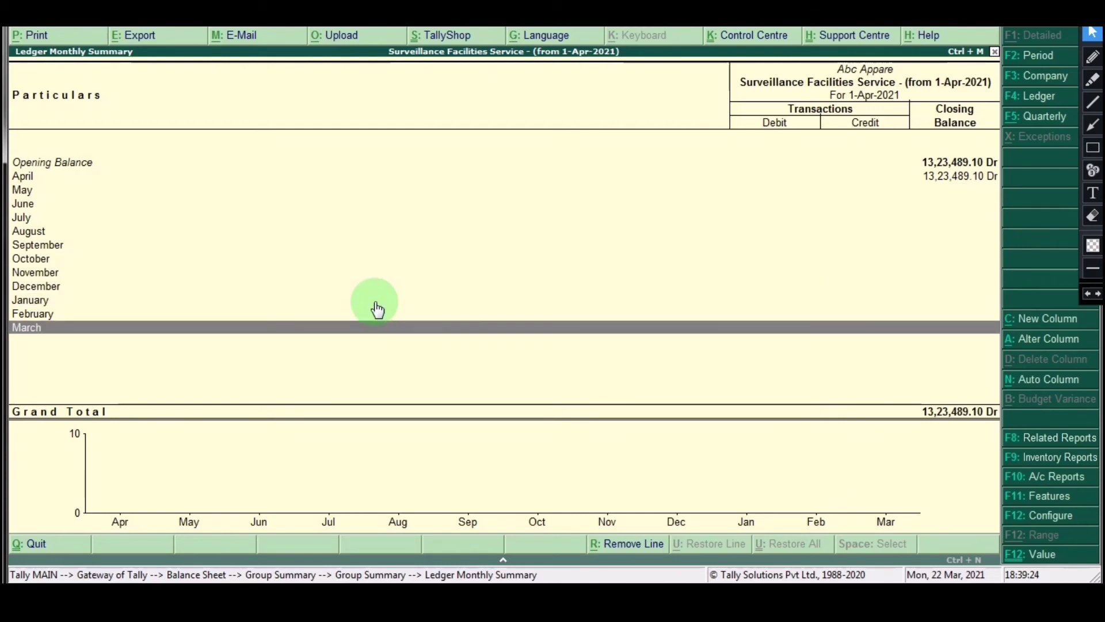
pyautogui.press('Up')
pyautogui.press('Up')
pyautogui.press('Up')
pyautogui.press('Up')
pyautogui.press('Up')
pyautogui.press('Up')
pyautogui.press('Up')
pyautogui.press('Up')
pyautogui.press('Up')
pyautogui.press('Up')
pyautogui.press('Up')
pyautogui.press('Return')
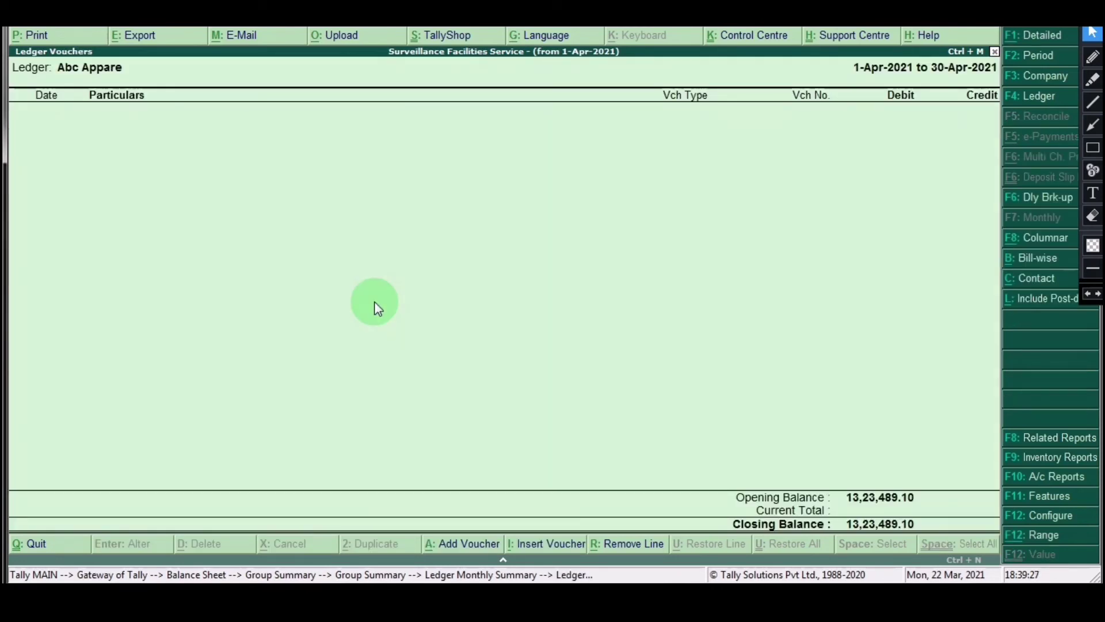
# Step: Close the ledger, group summary and Balance Sheet reports and return to the Gateway of Tally
pyautogui.press('Escape')
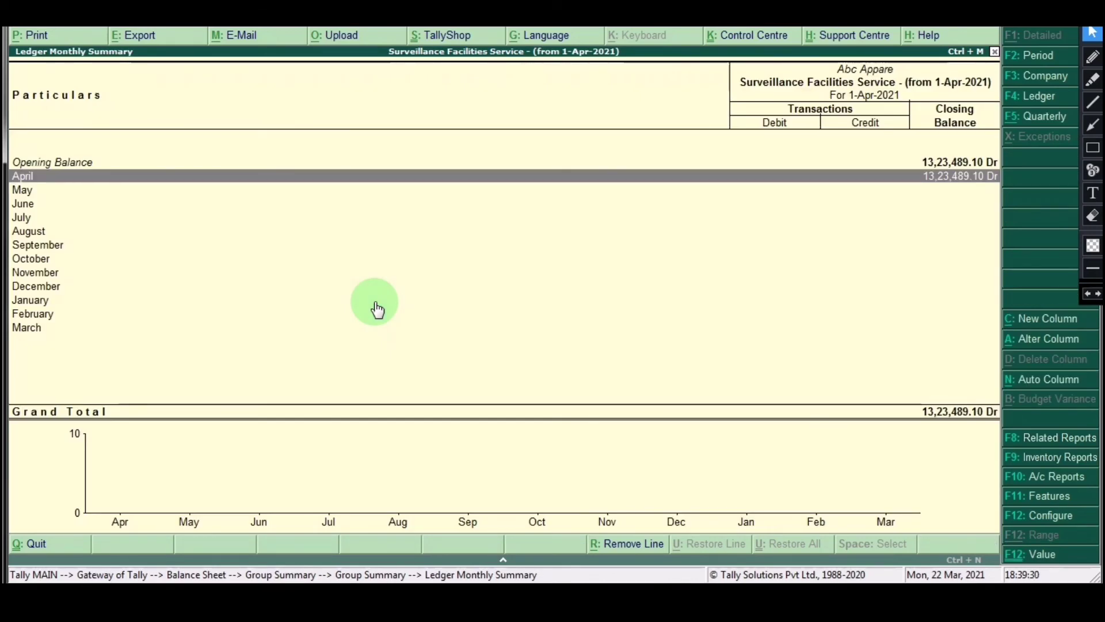
pyautogui.press('Escape')
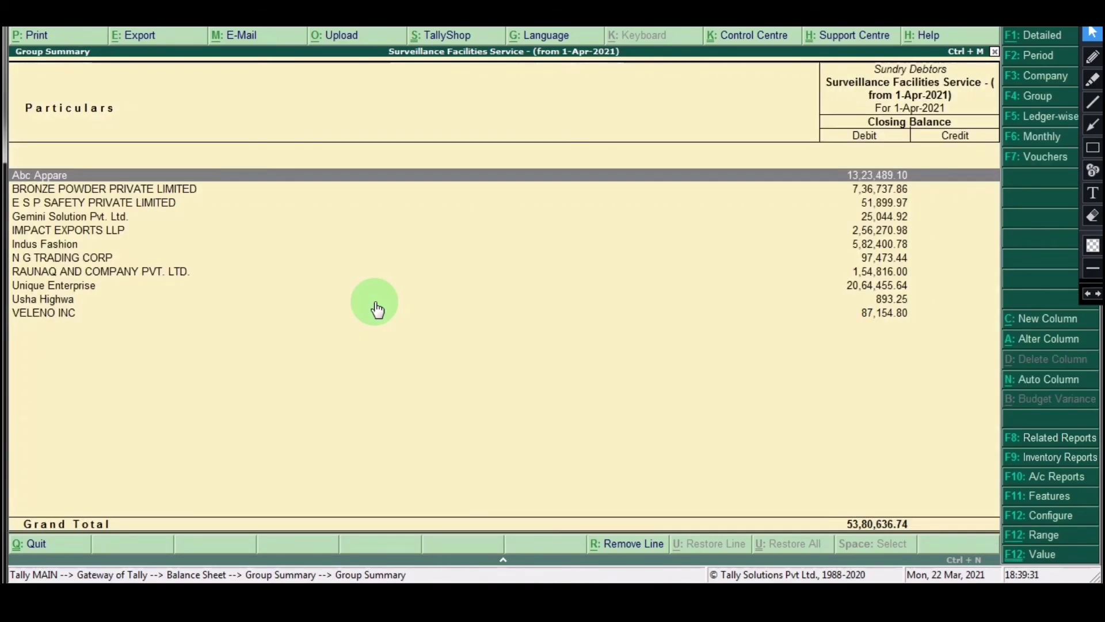
pyautogui.press('Escape')
pyautogui.press('Escape')
pyautogui.press('Escape')
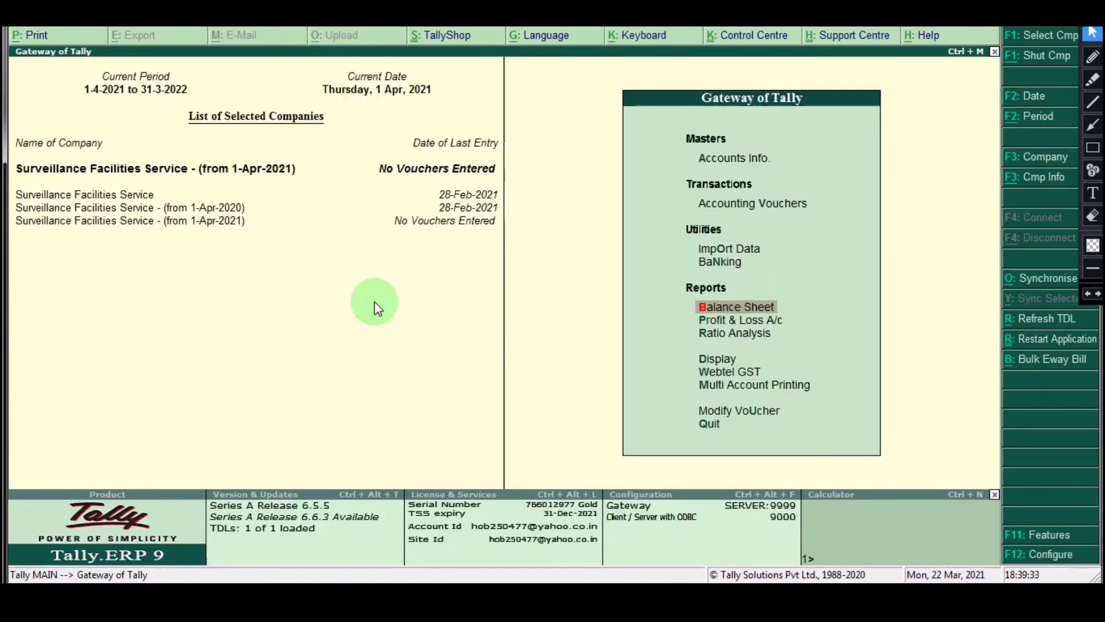